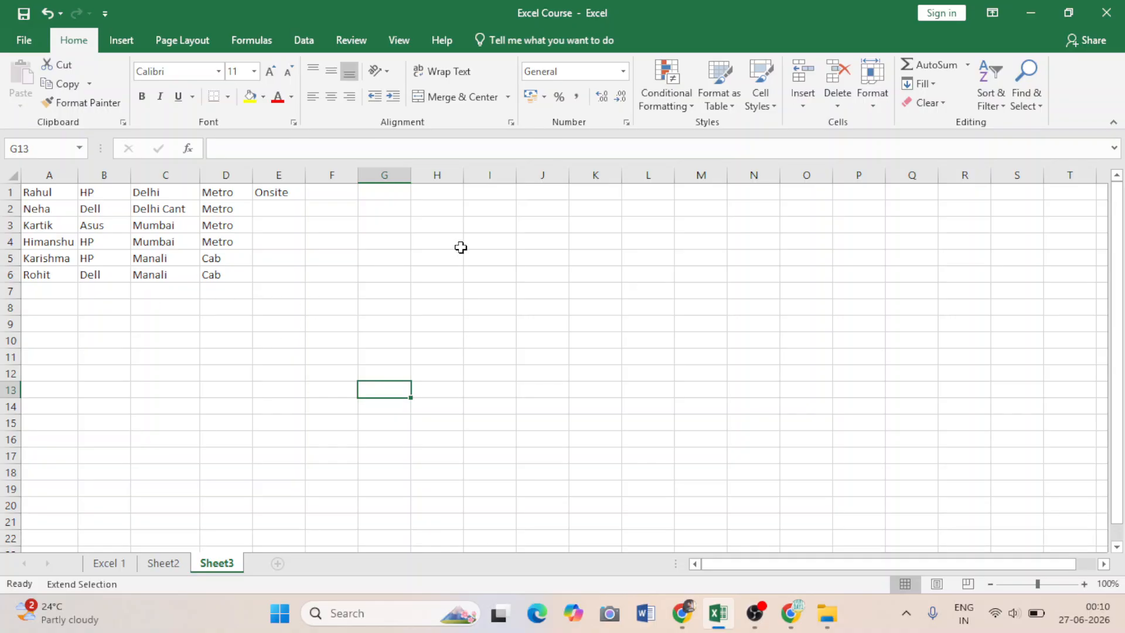
{"action": "left_click", "coordinate": [261, 359]}
{"action": "left_click", "coordinate": [392, 279]}
{"action": "left_click", "coordinate": [281, 307]}
{"action": "left_click", "coordinate": [301, 243]}
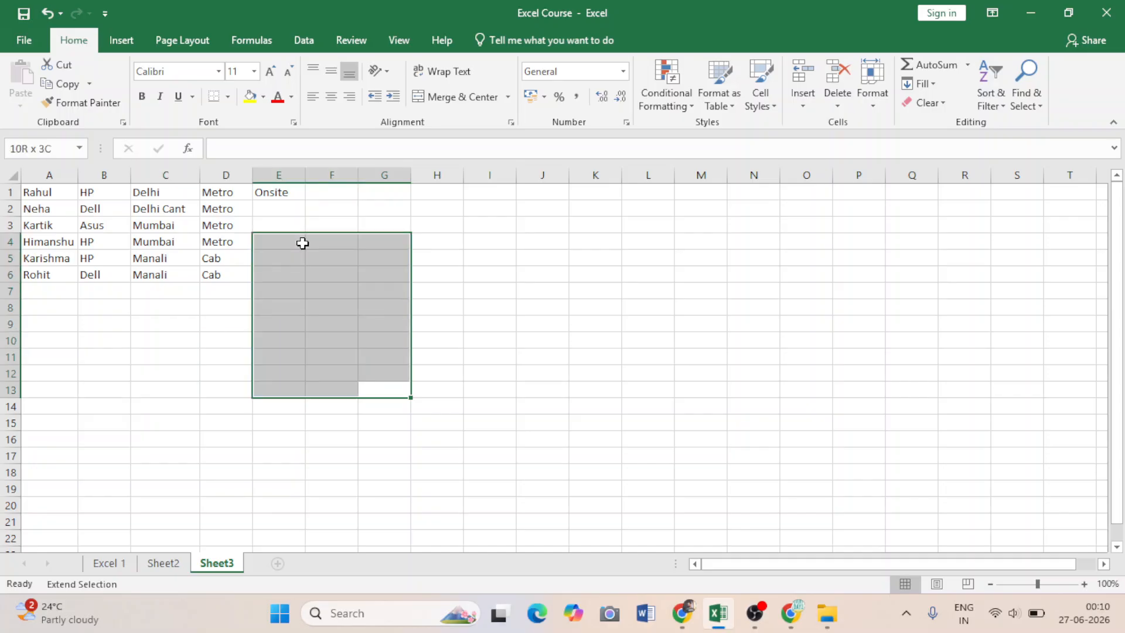
{"action": "left_click", "coordinate": [164, 562]}
{"action": "left_click", "coordinate": [216, 562]}
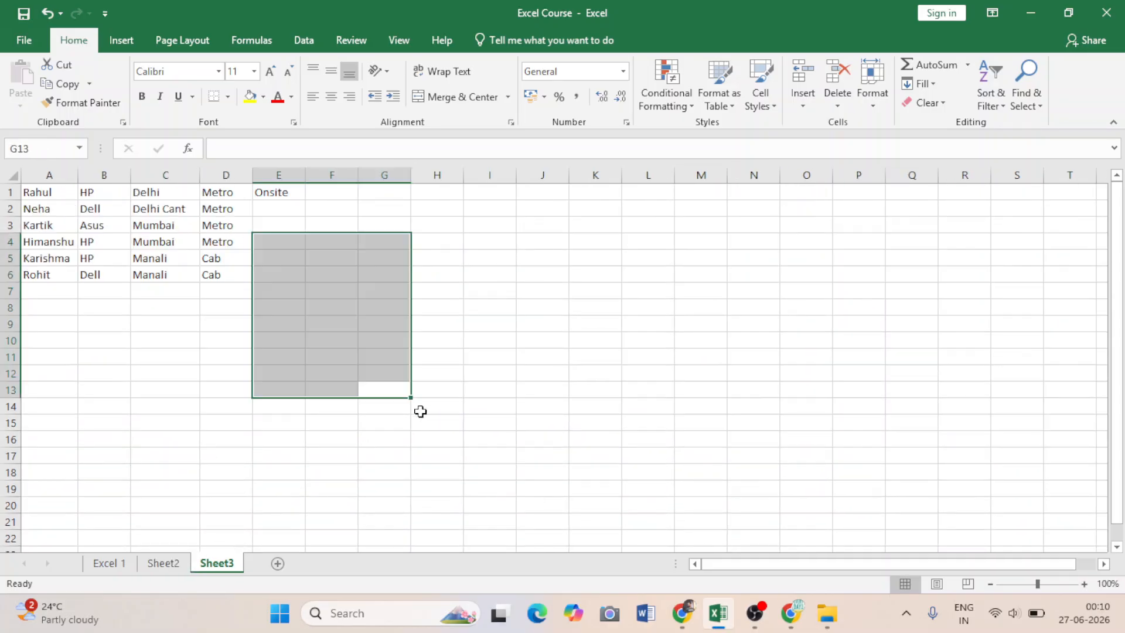
{"action": "left_click", "coordinate": [281, 425]}
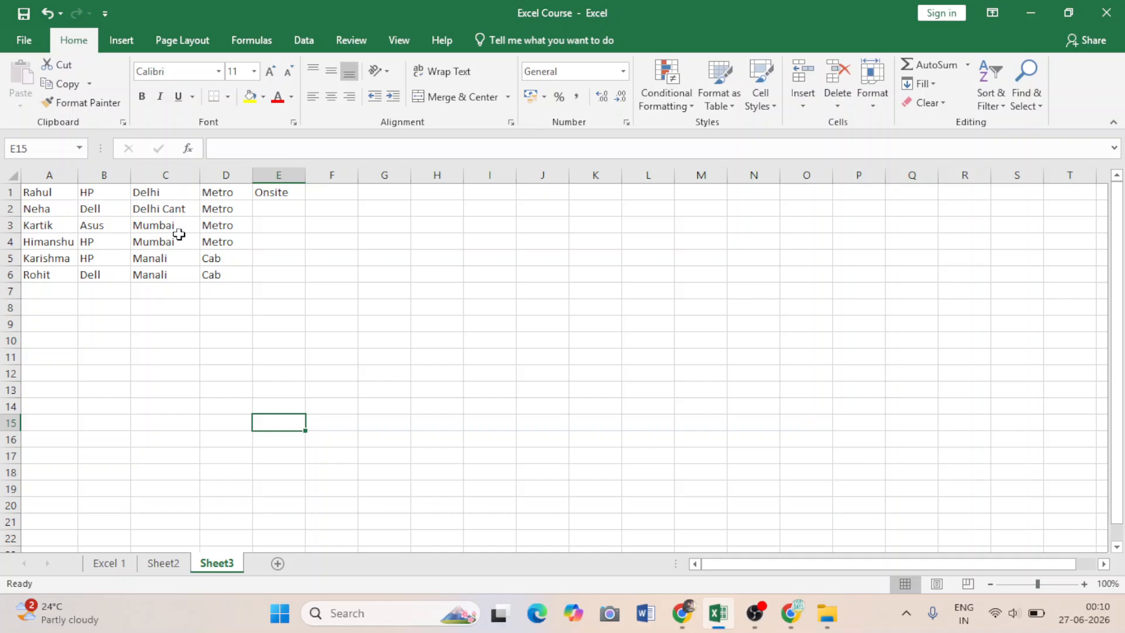
Enter 25000 in cell F1 of Sheet3, next to the Onsite entry.
{"action": "left_click", "coordinate": [337, 190]}
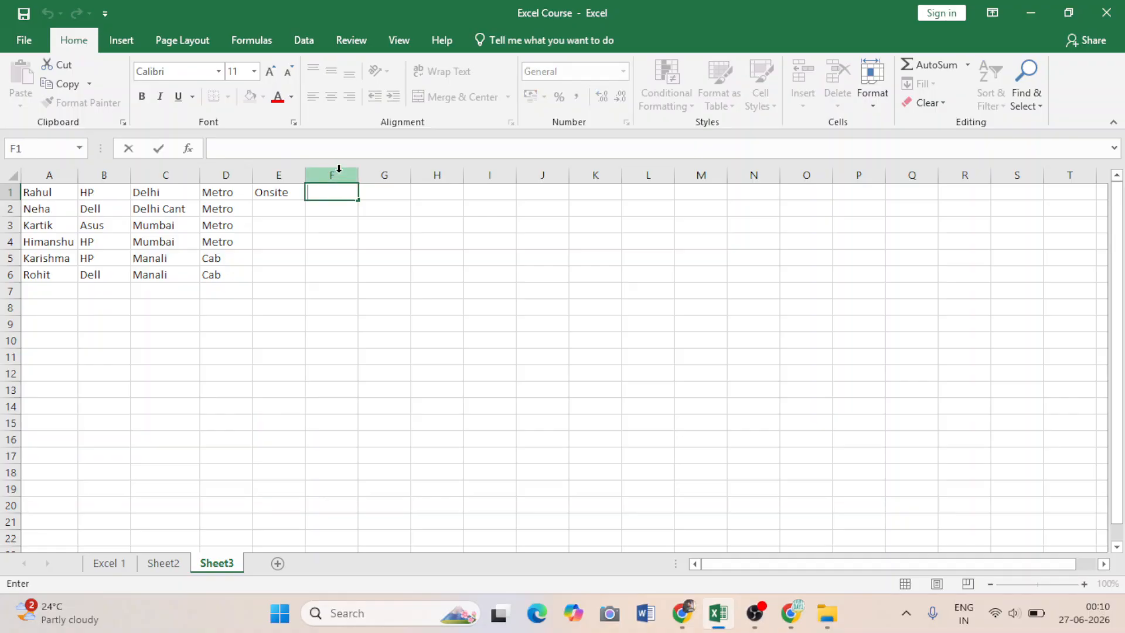
{"action": "type", "text": "25000"}
{"action": "key", "text": "Return"}
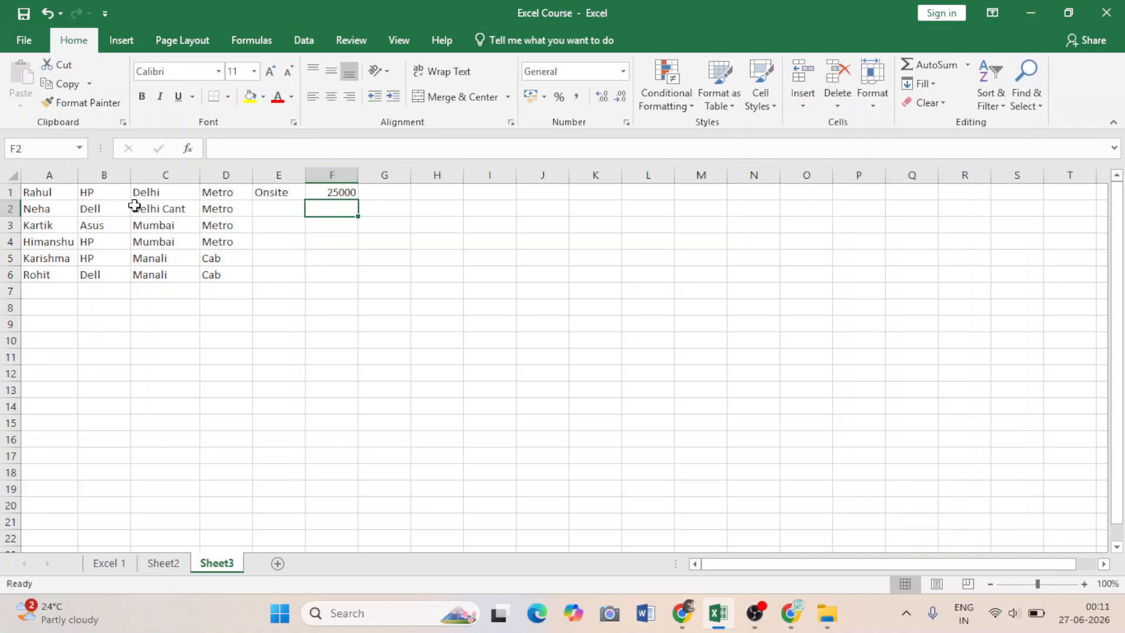
Examine the text entries in columns C and D and compare them with the number in cell F1.
{"action": "left_click", "coordinate": [150, 193]}
{"action": "left_click", "coordinate": [146, 212]}
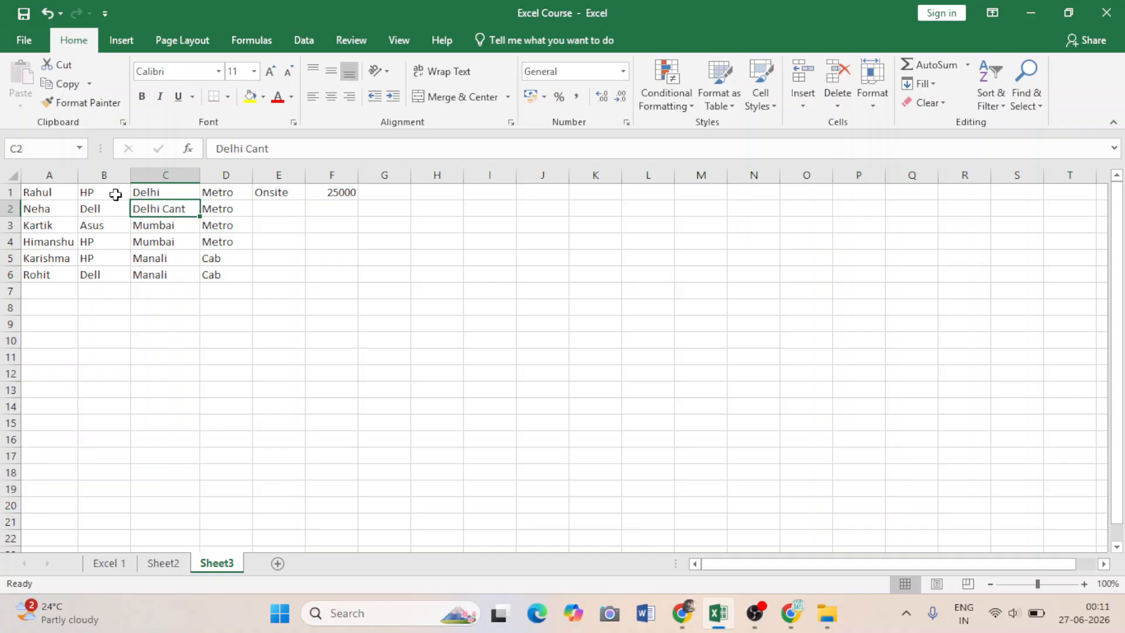
{"action": "left_click", "coordinate": [331, 191]}
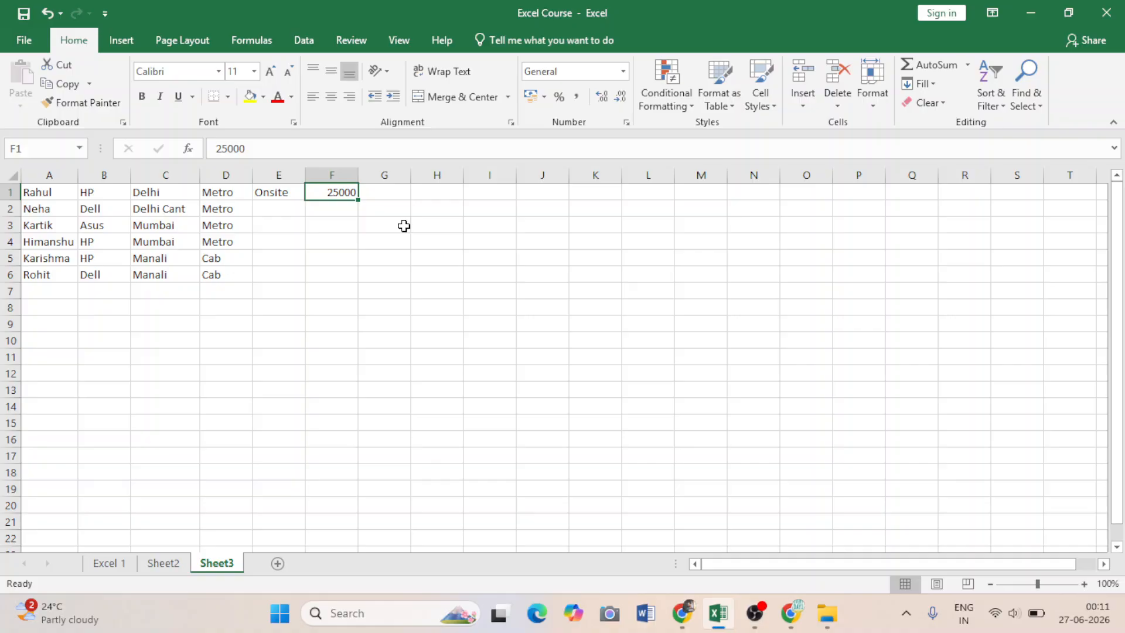
{"action": "double_click", "coordinate": [181, 209]}
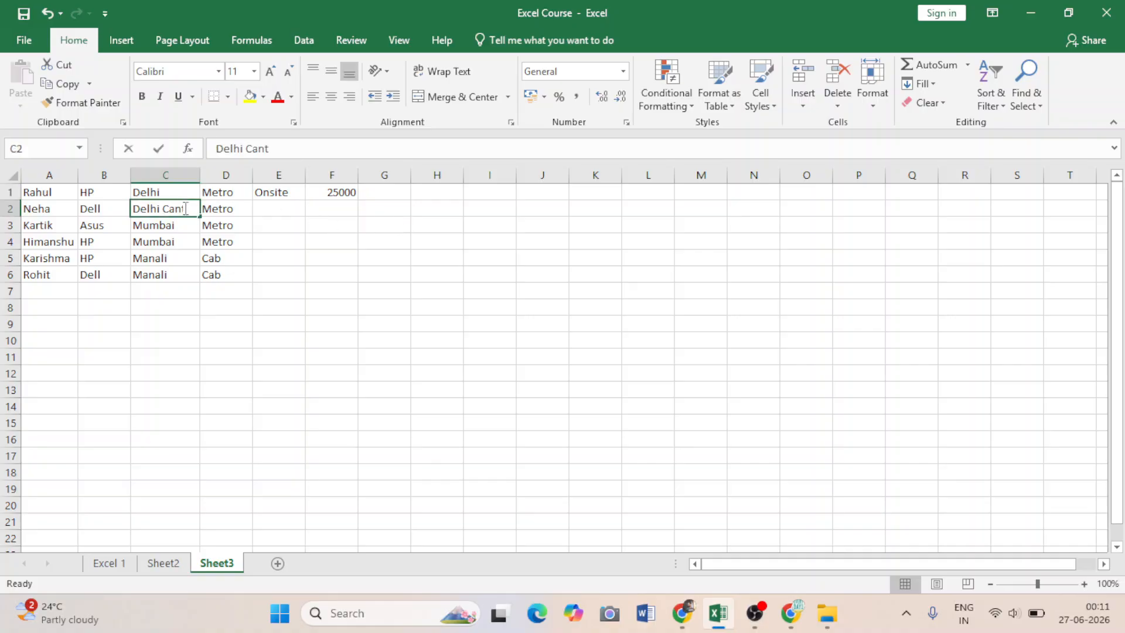
{"action": "left_click", "coordinate": [126, 220]}
{"action": "left_click", "coordinate": [151, 253]}
{"action": "left_click", "coordinate": [215, 224]}
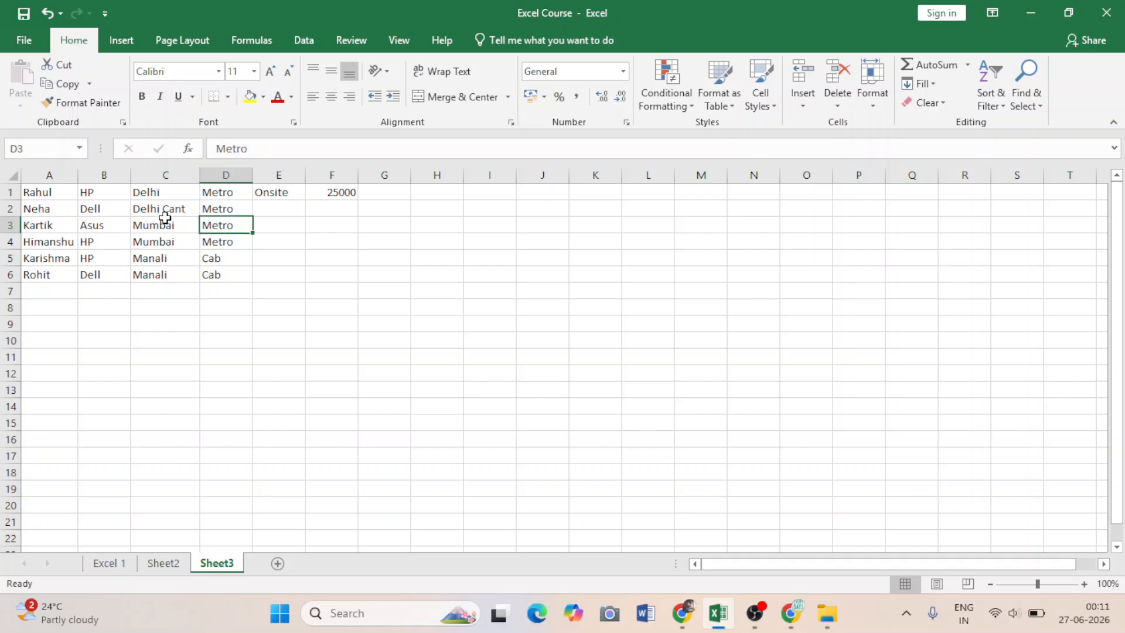
{"action": "left_click", "coordinate": [345, 198]}
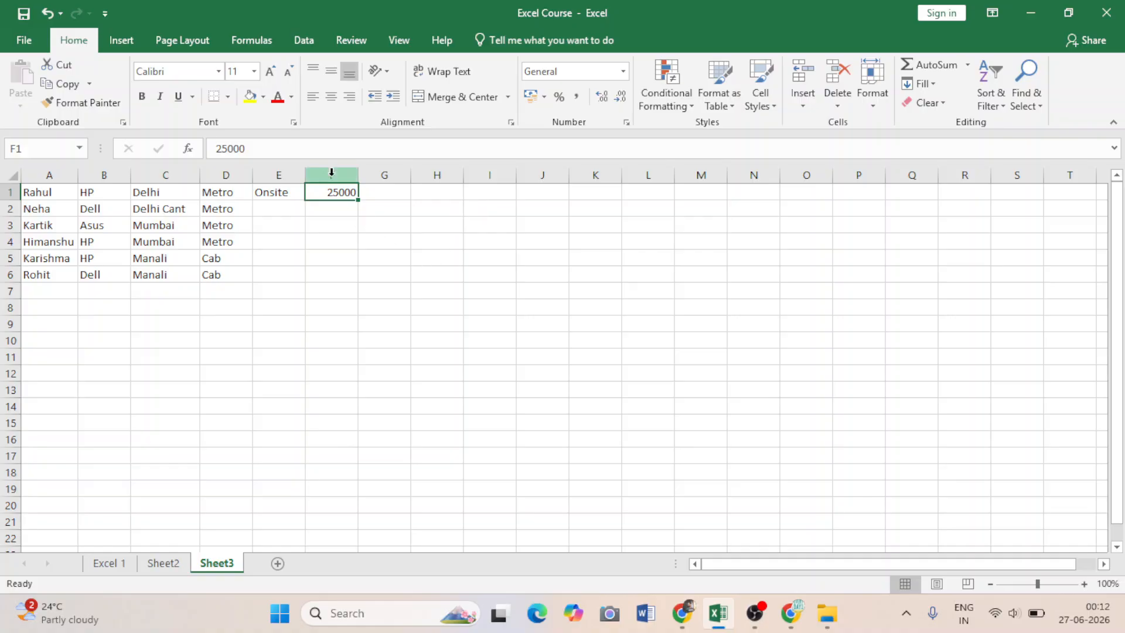
Fill cells F2 to F5 with the numbers 22000, 21000, 23000 and 22000.
{"action": "key", "text": "ctrl+space"}
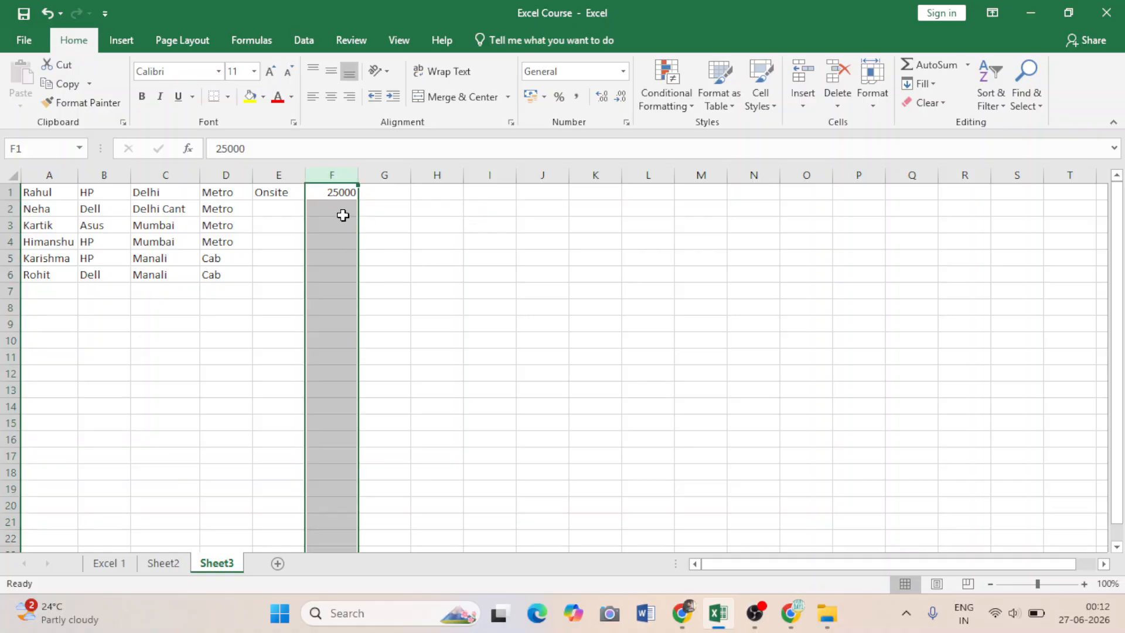
{"action": "left_click", "coordinate": [339, 209]}
{"action": "type", "text": "22000"}
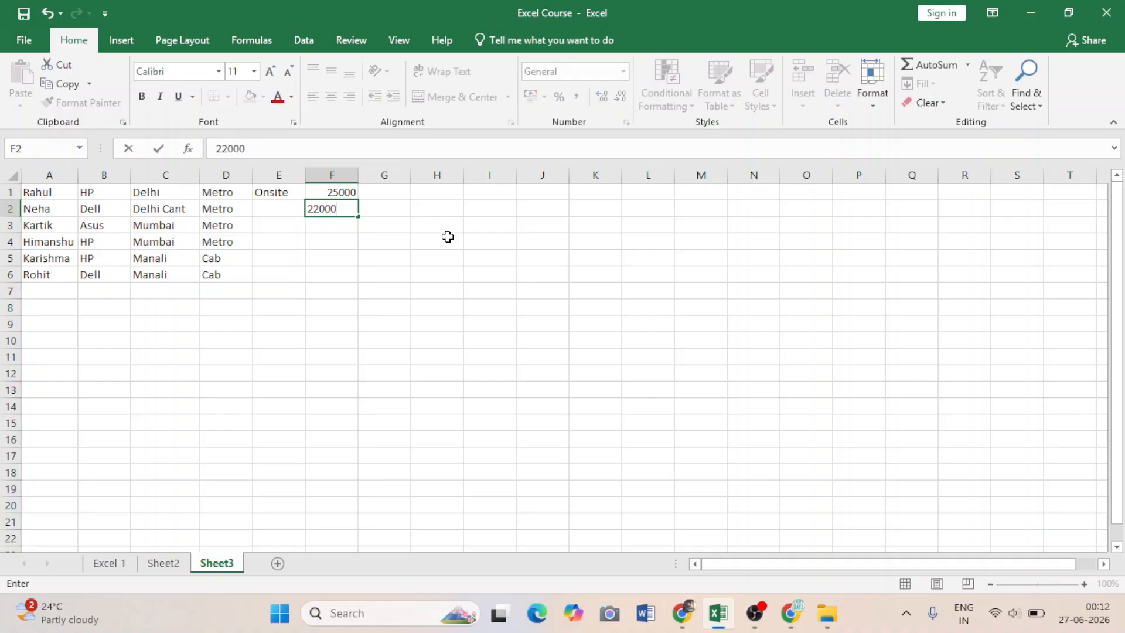
{"action": "key", "text": "Return"}
{"action": "type", "text": "21000"}
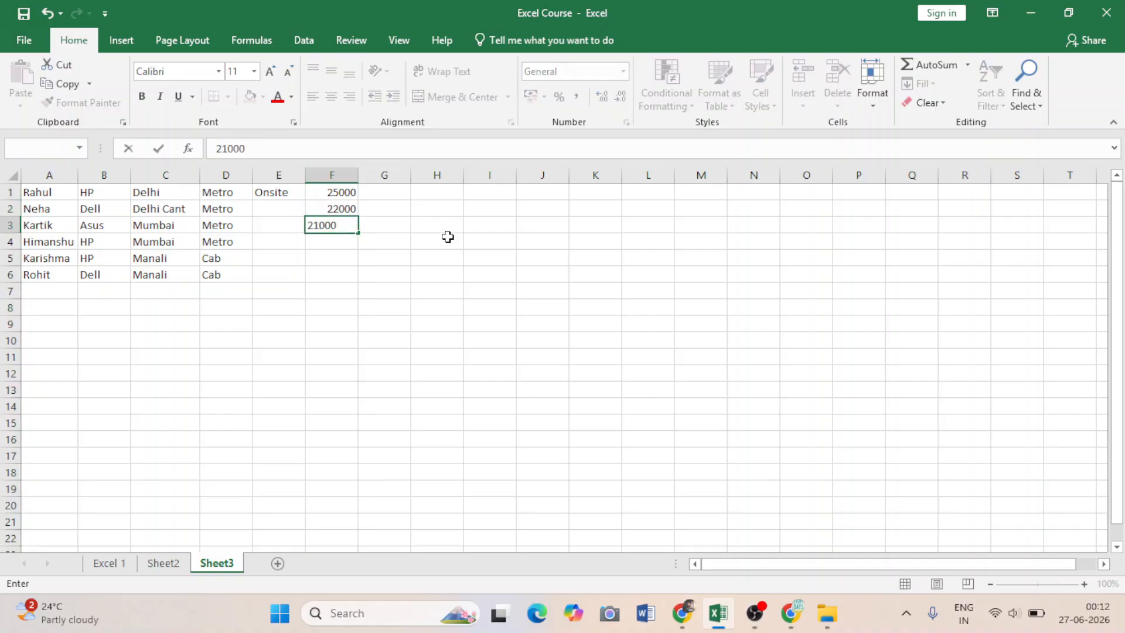
{"action": "key", "text": "Return"}
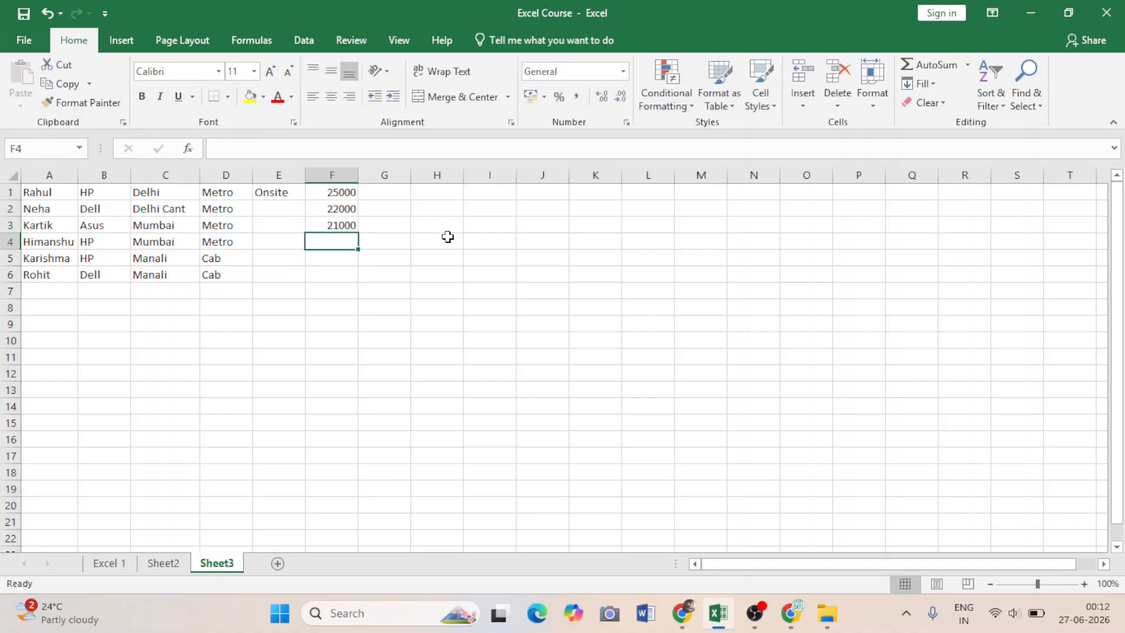
{"action": "type", "text": "23000"}
{"action": "key", "text": "Return"}
{"action": "type", "text": "22"}
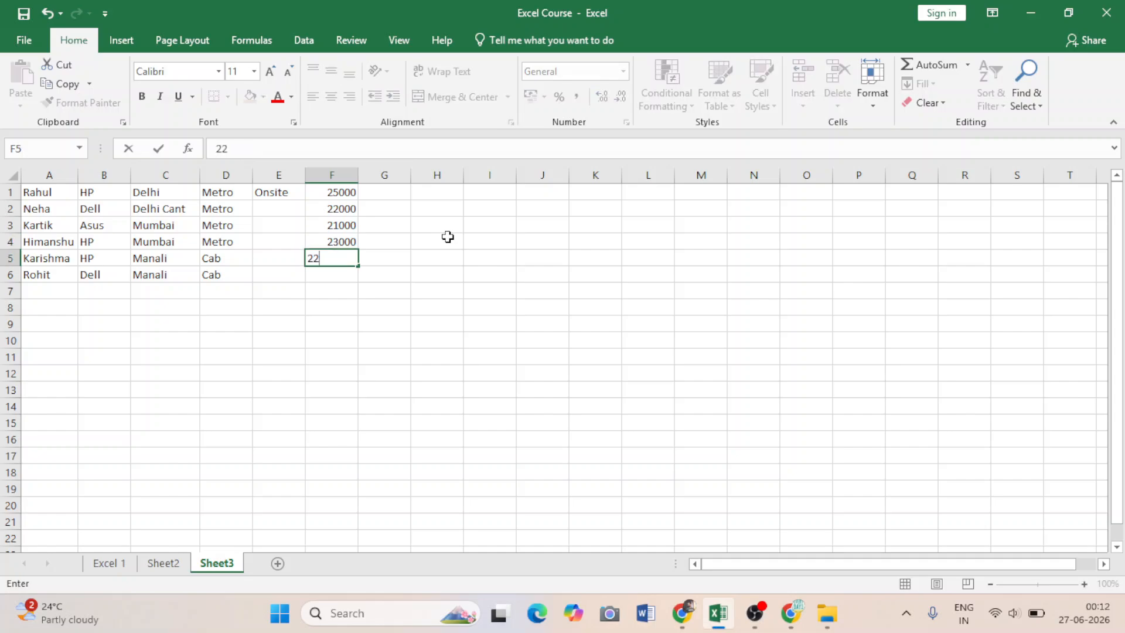
{"action": "type", "text": "000"}
{"action": "key", "text": "Return"}
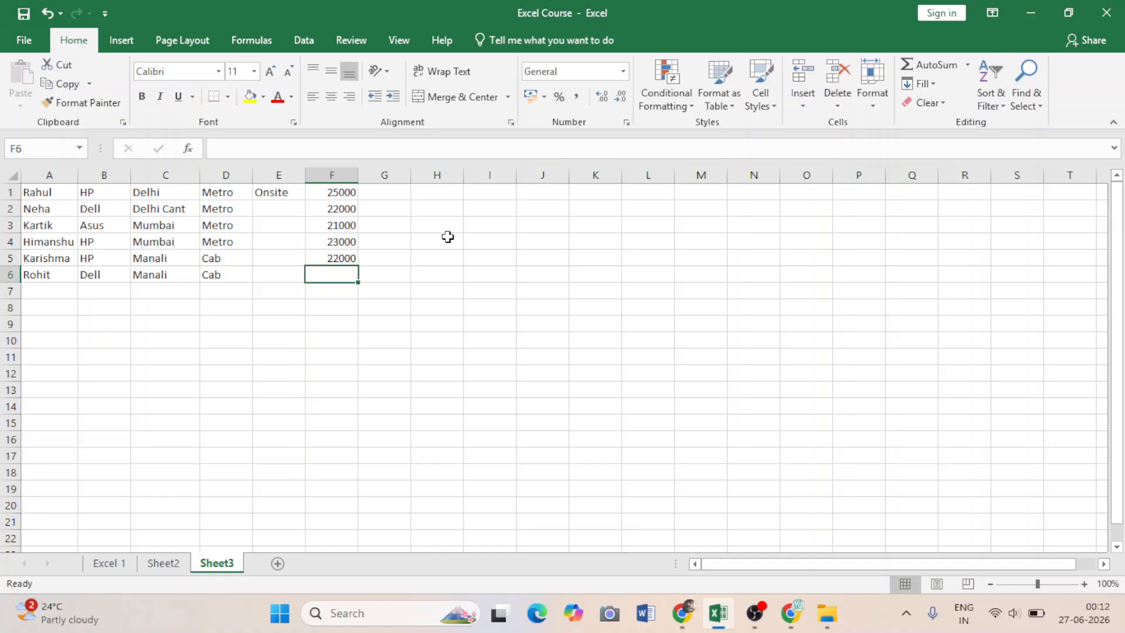
Clear the city entry in cell C4 three times, undoing the deletion each time.
{"action": "left_click", "coordinate": [169, 248]}
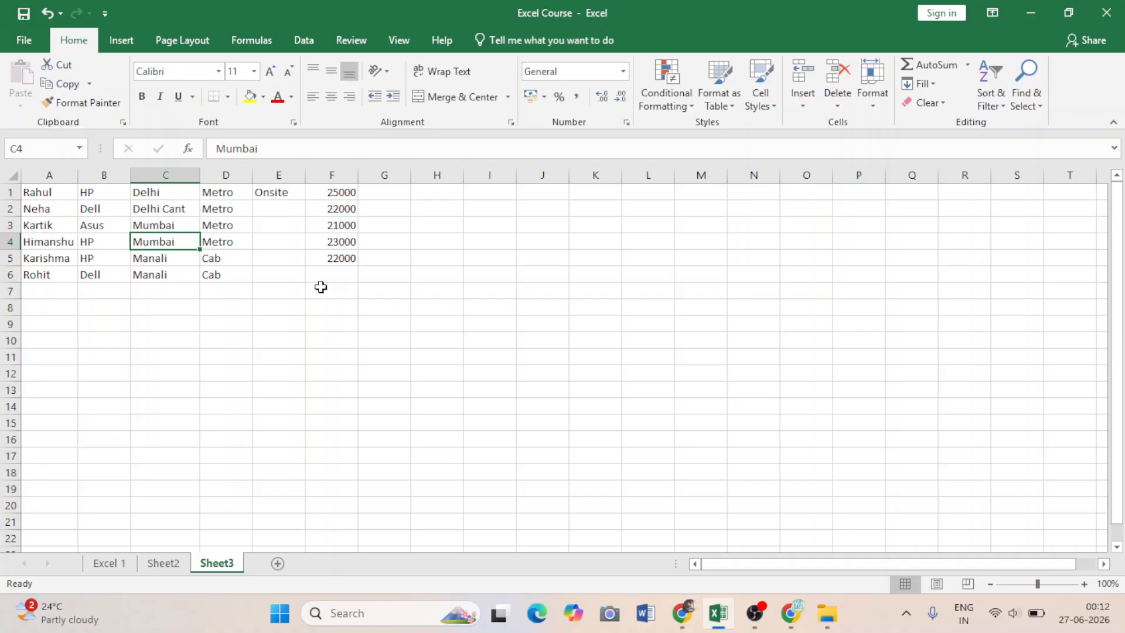
{"action": "key", "text": "Delete"}
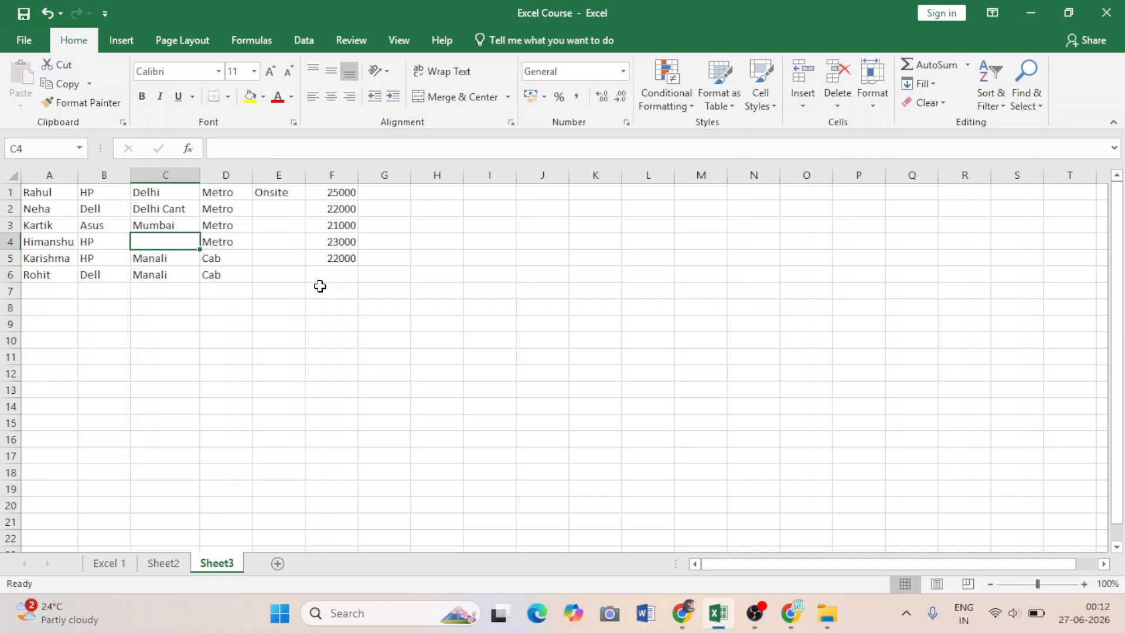
{"action": "key", "text": "ctrl+d"}
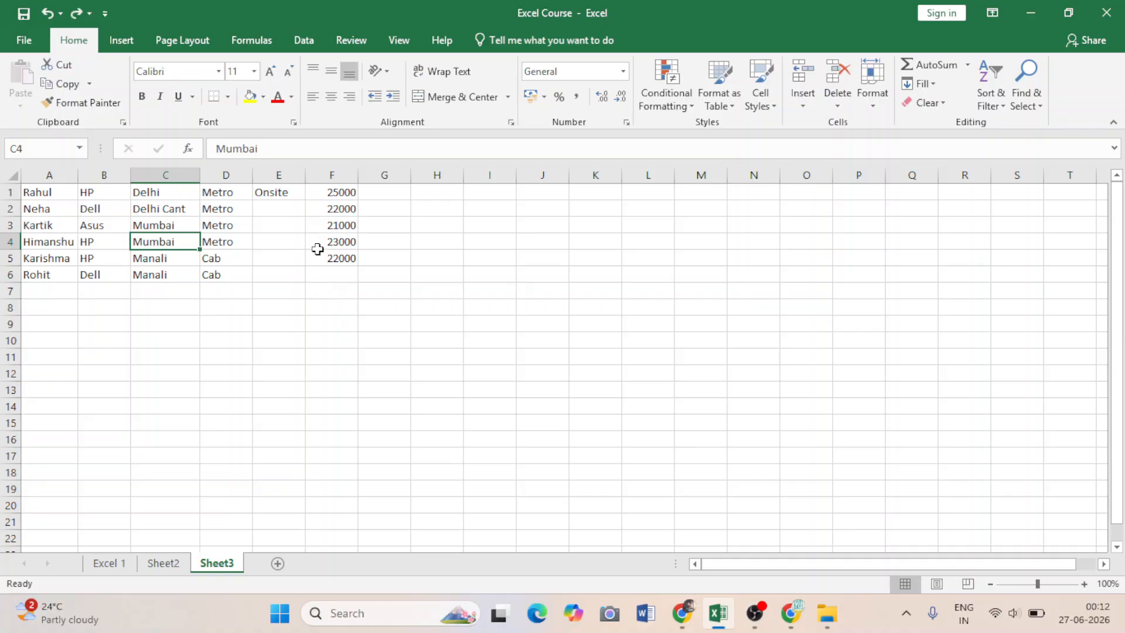
{"action": "key", "text": "BackSpace"}
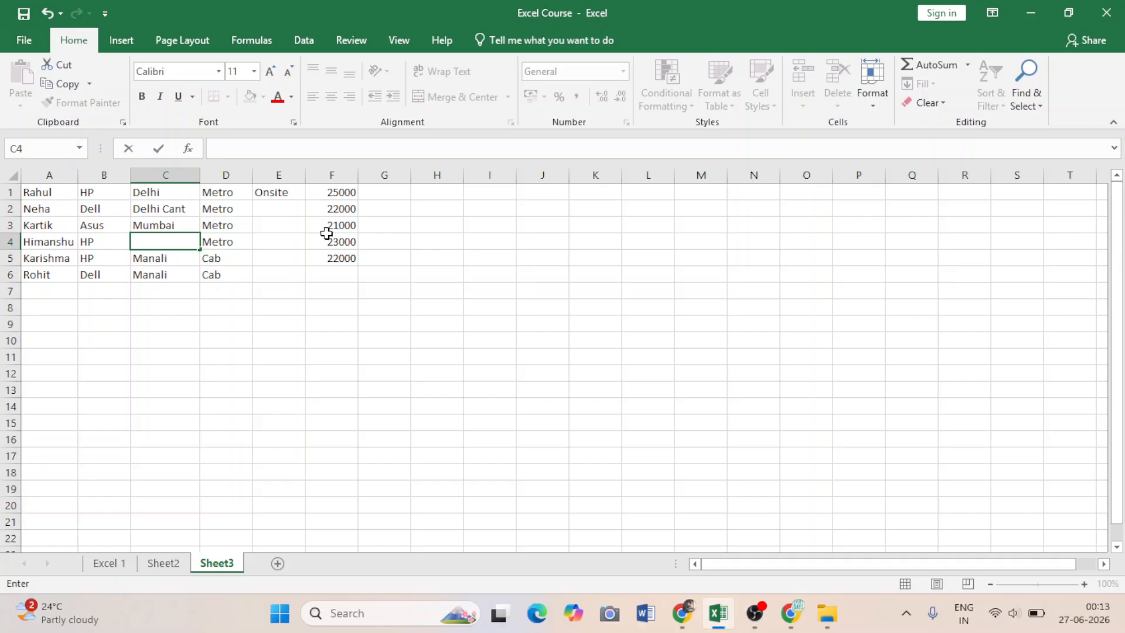
{"action": "left_click", "coordinate": [48, 20]}
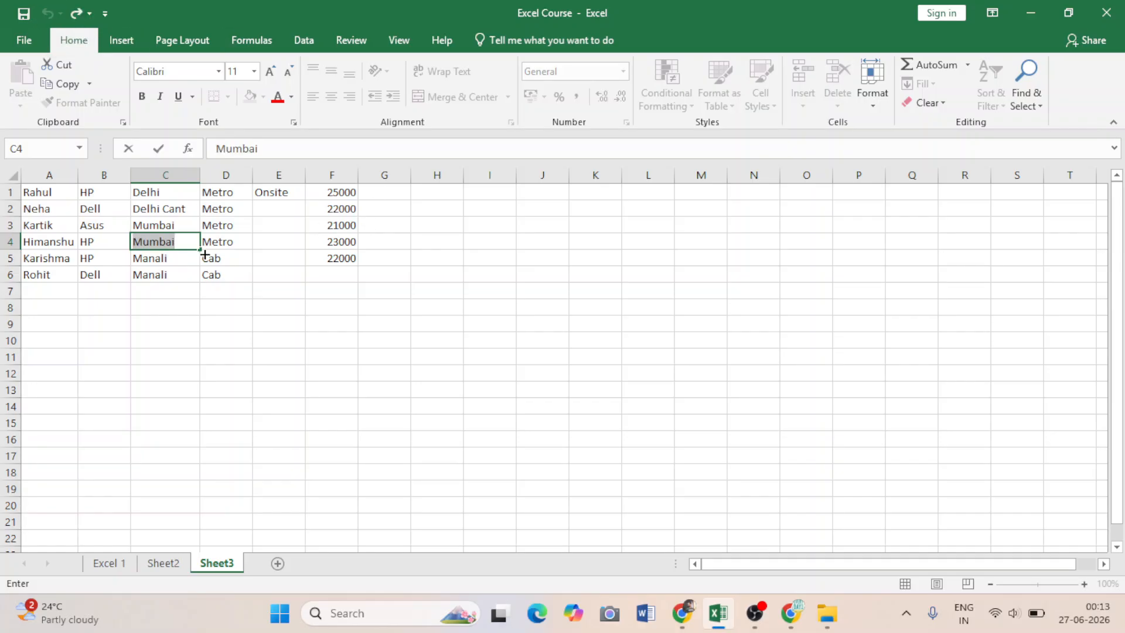
{"action": "key", "text": "BackSpace"}
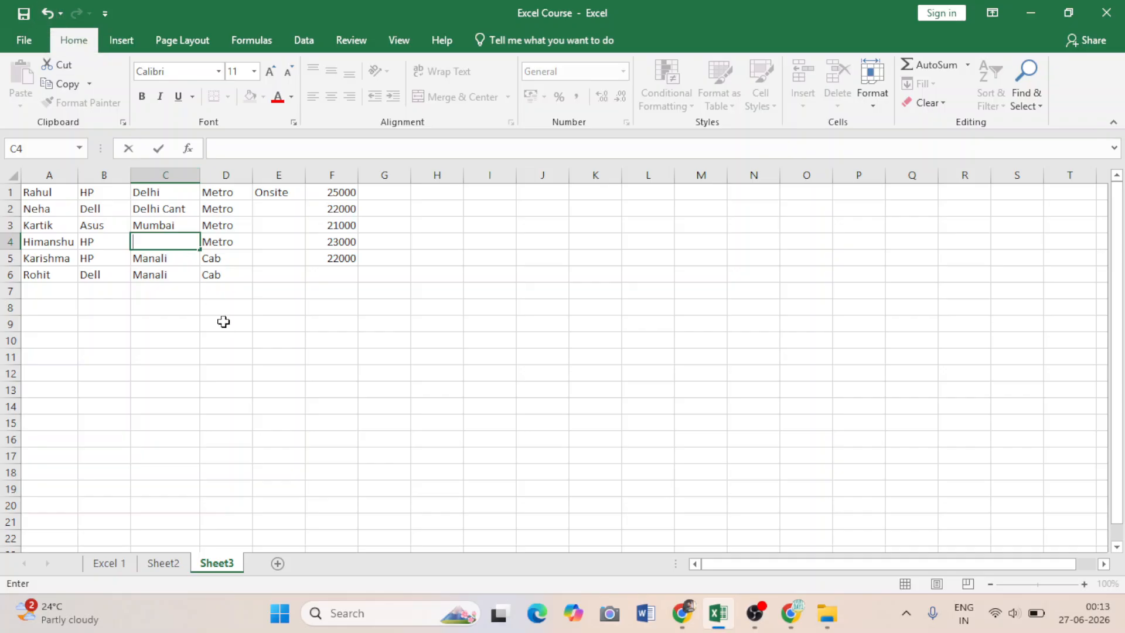
{"action": "key", "text": "ctrl+z"}
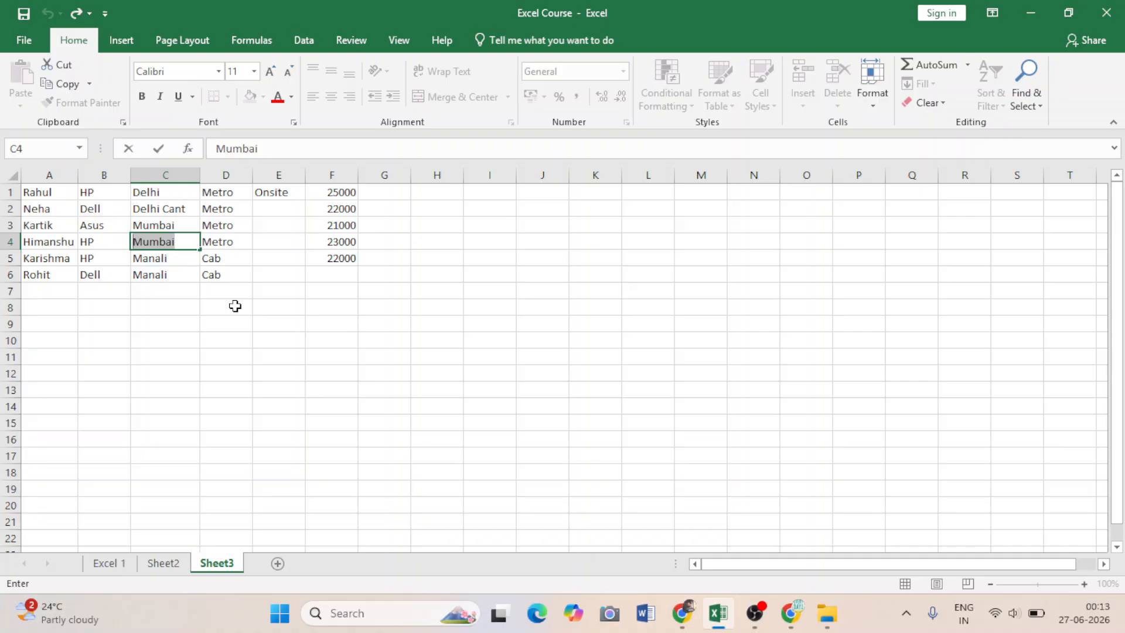
{"action": "key", "text": "ctrl+Return"}
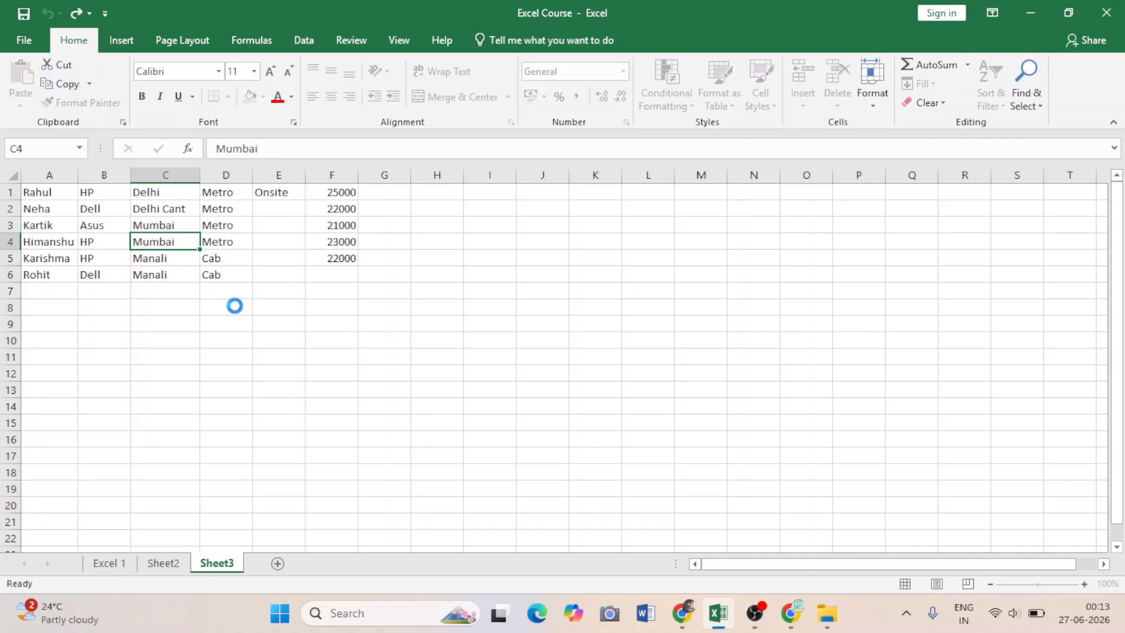